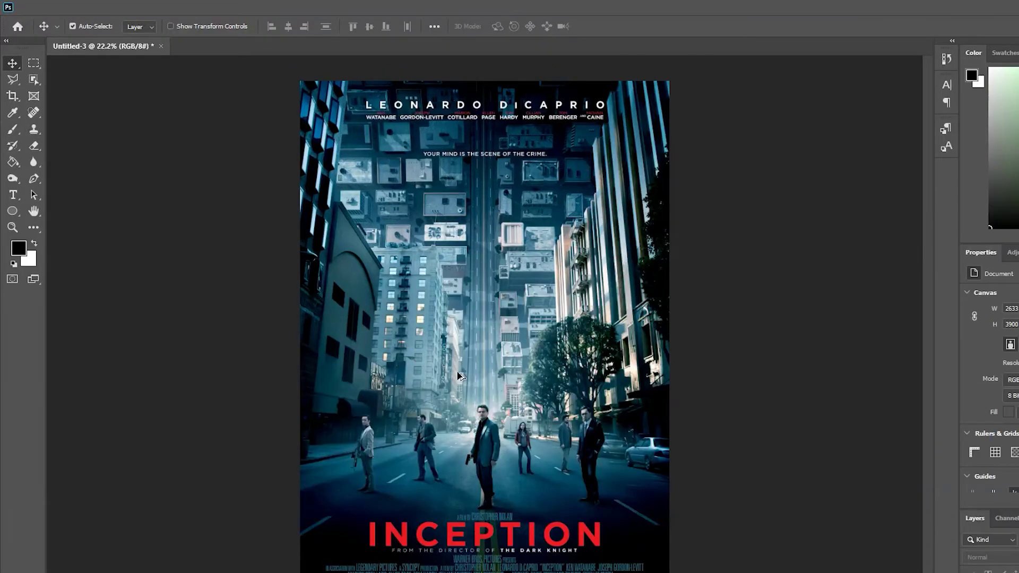
- Zoom the poster from 22.2% to 47.6%, centred on the INCEPTION title and credits
scroll(466, 411, "up", 2)
scroll(446, 361, "up", 1)
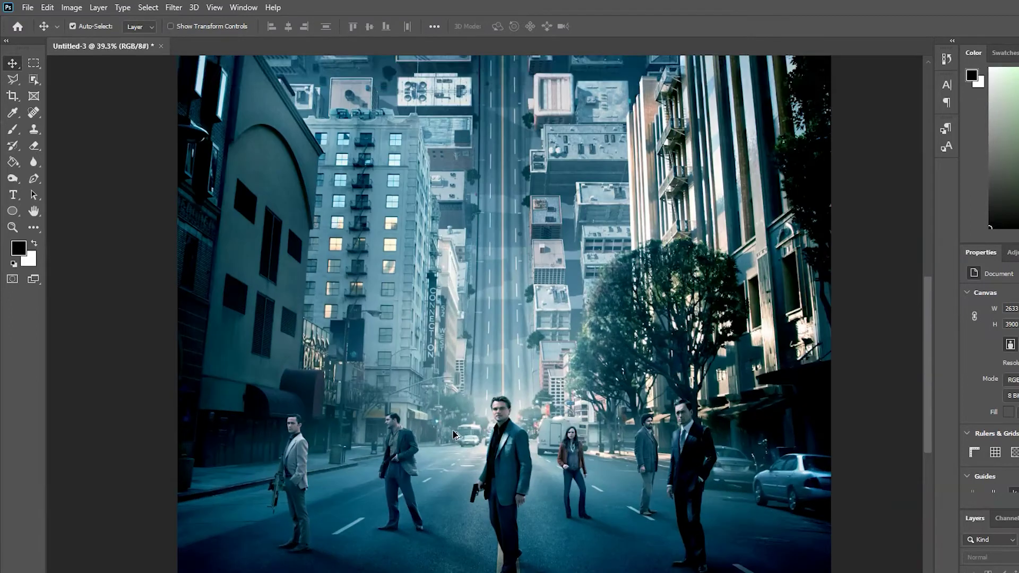
scroll(450, 404, "down", 3)
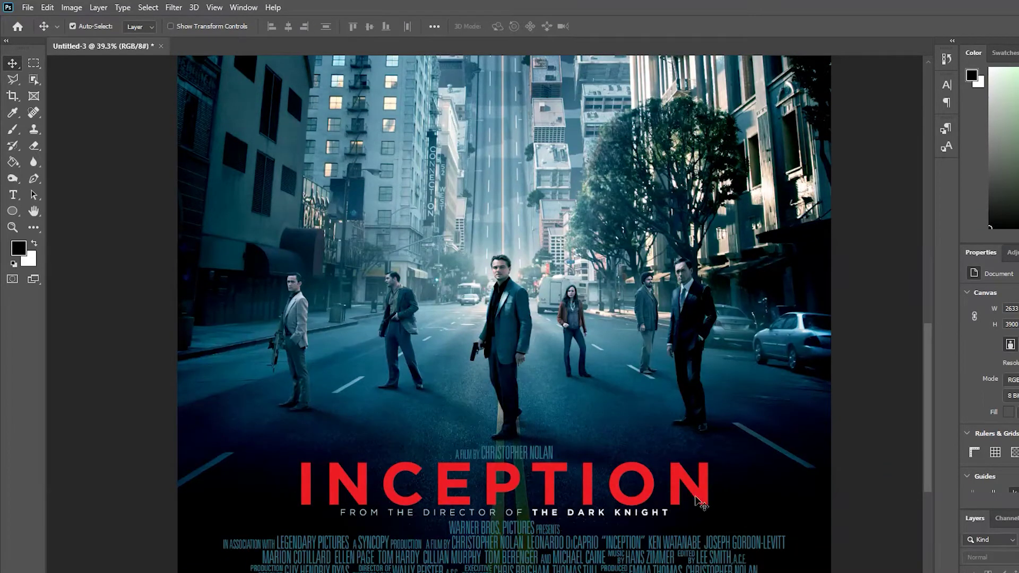
scroll(392, 491, "up", 1)
scroll(393, 491, "up", 1)
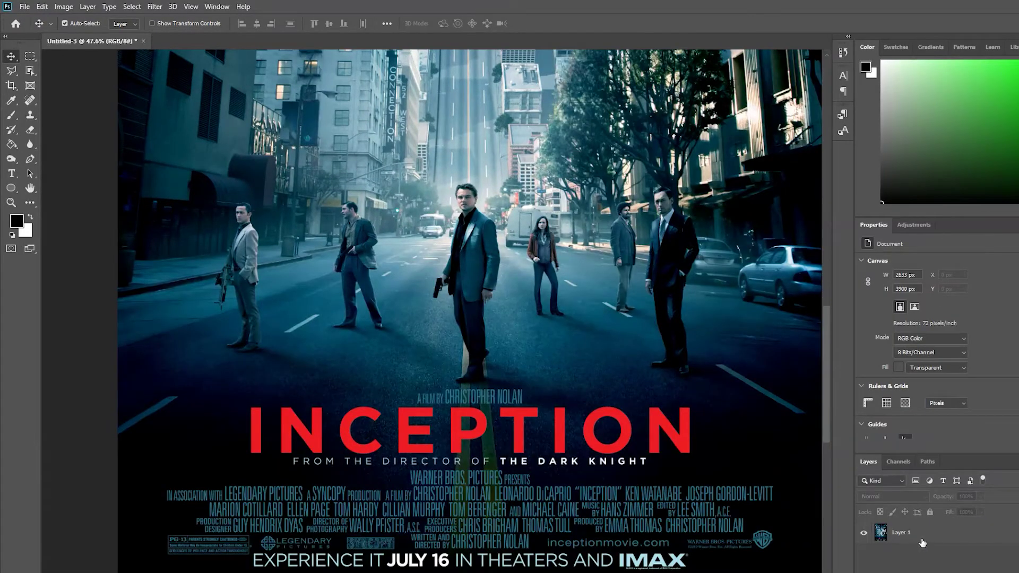
- On Layer 1, marquee a roughly 1675 × 192 px box around the red INCEPTION title
left_click(918, 538)
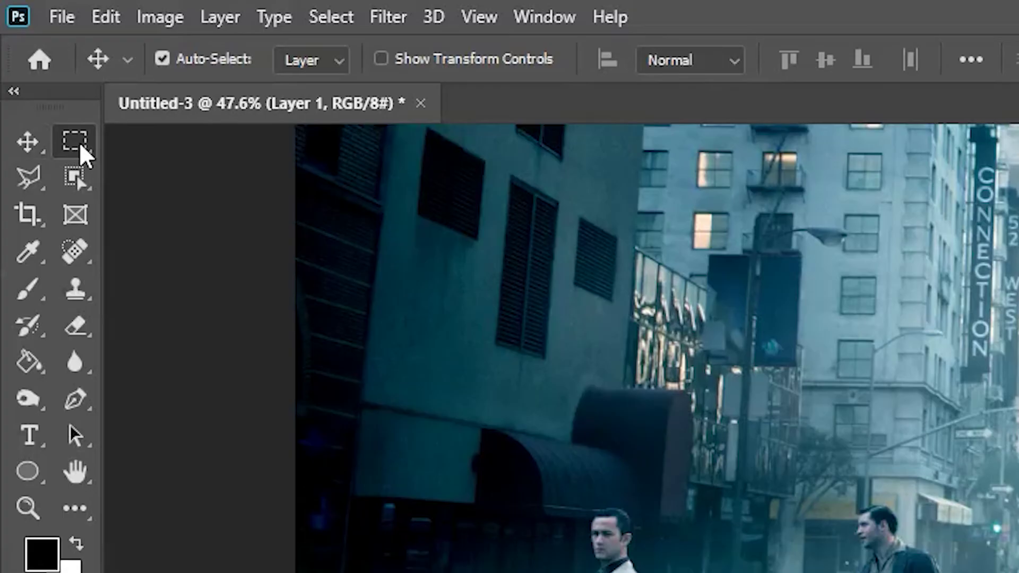
left_click(79, 149)
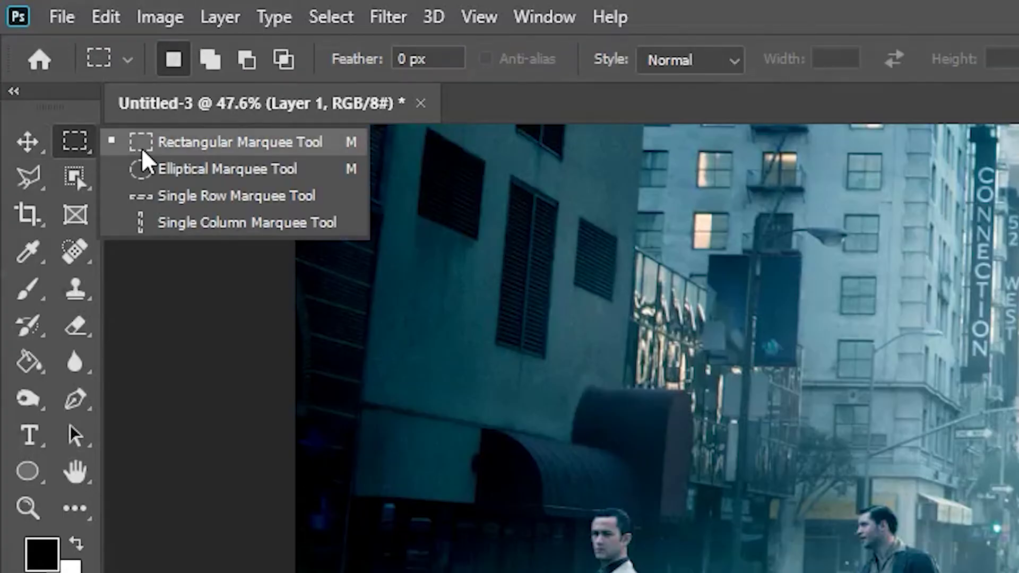
left_click(212, 146)
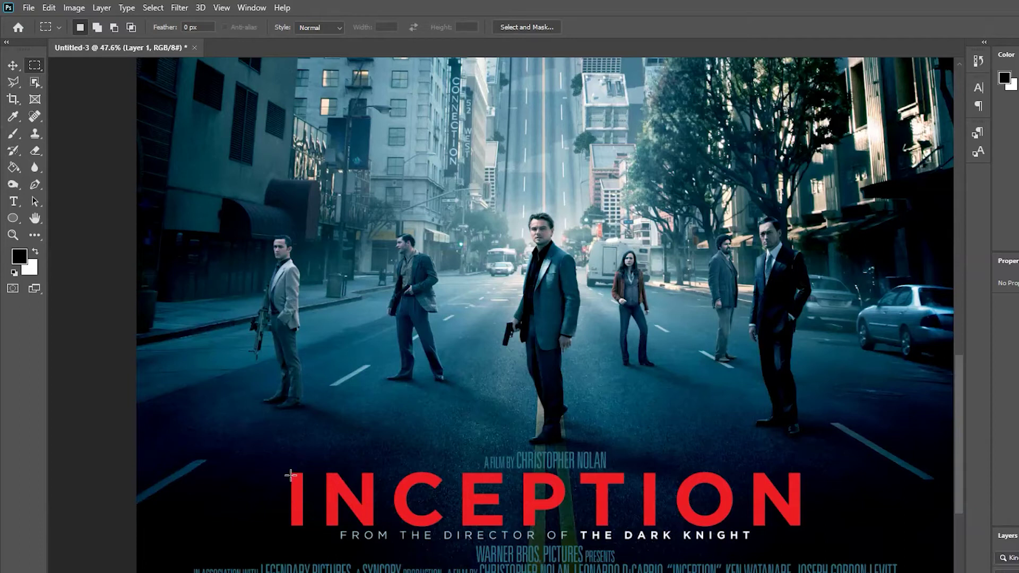
left_click_drag(290, 474, 813, 535)
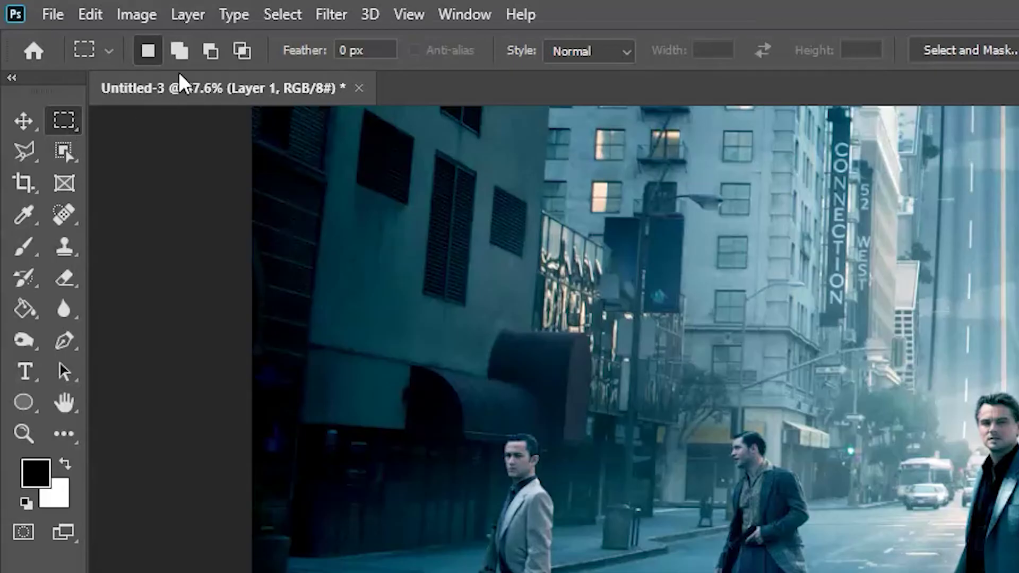
left_click(236, 17)
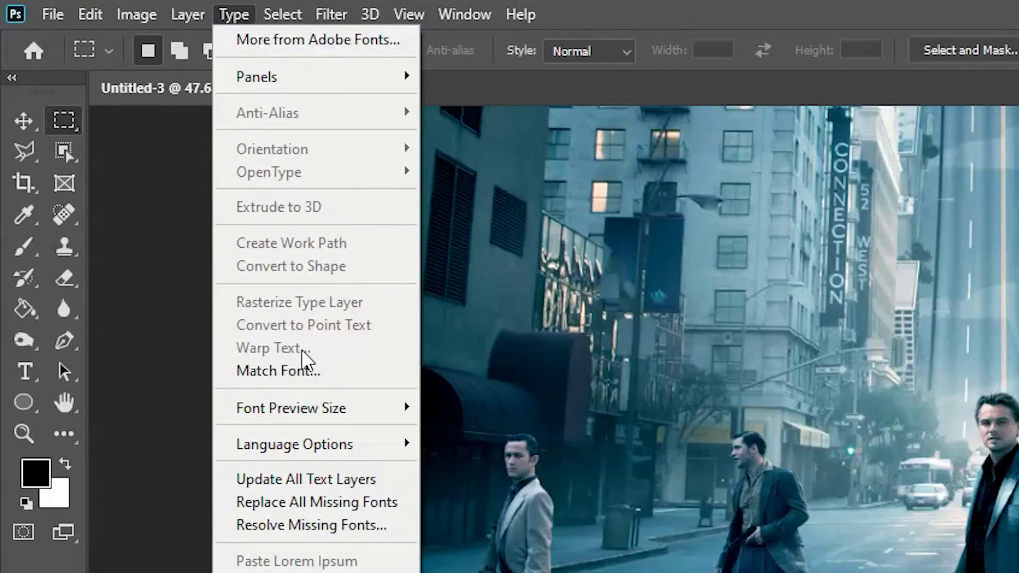
- Run Match Font on the selected title and accept Arial Black as the closest match
left_click(274, 372)
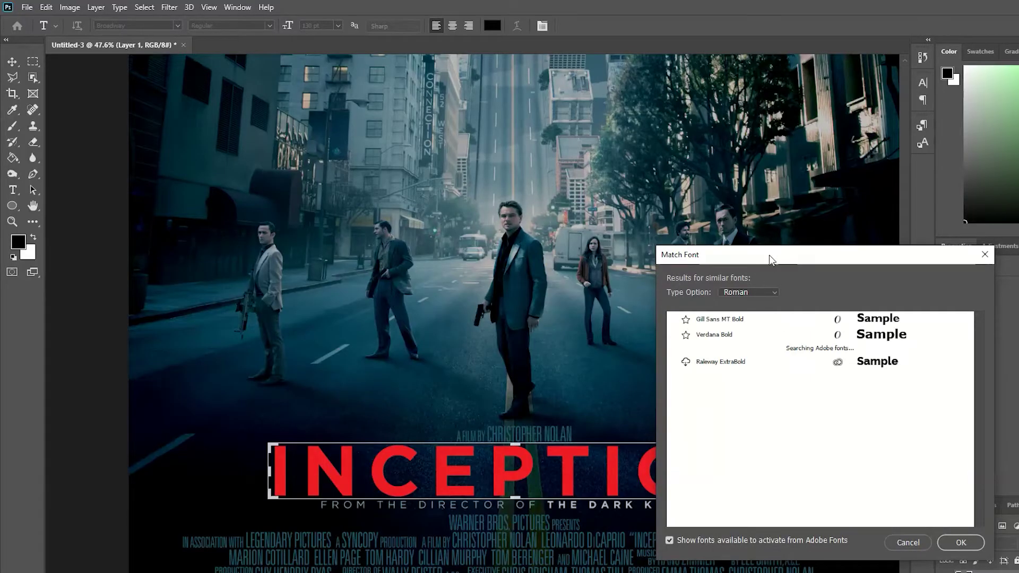
left_click_drag(771, 260, 572, 112)
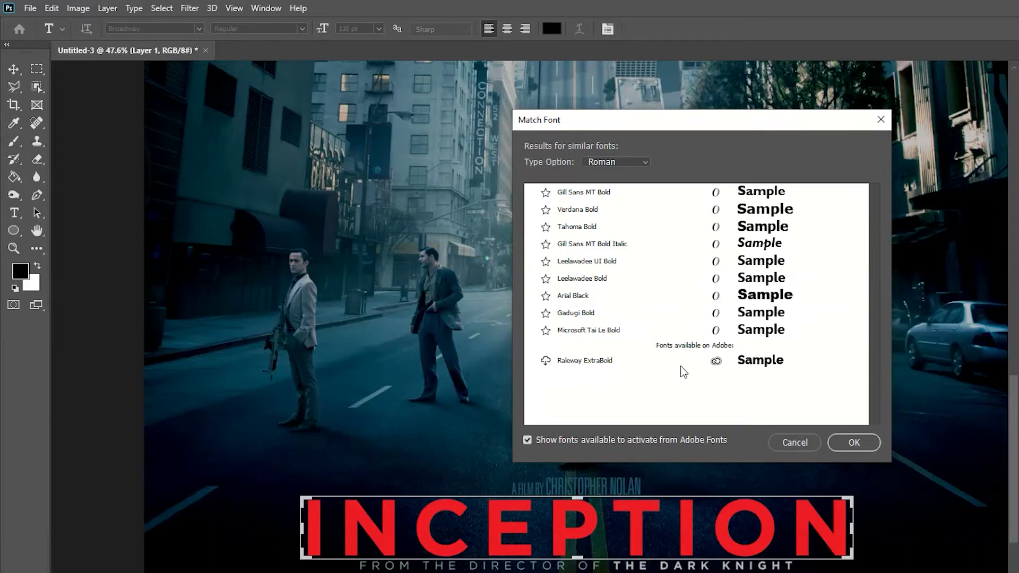
left_click_drag(708, 126, 751, 110)
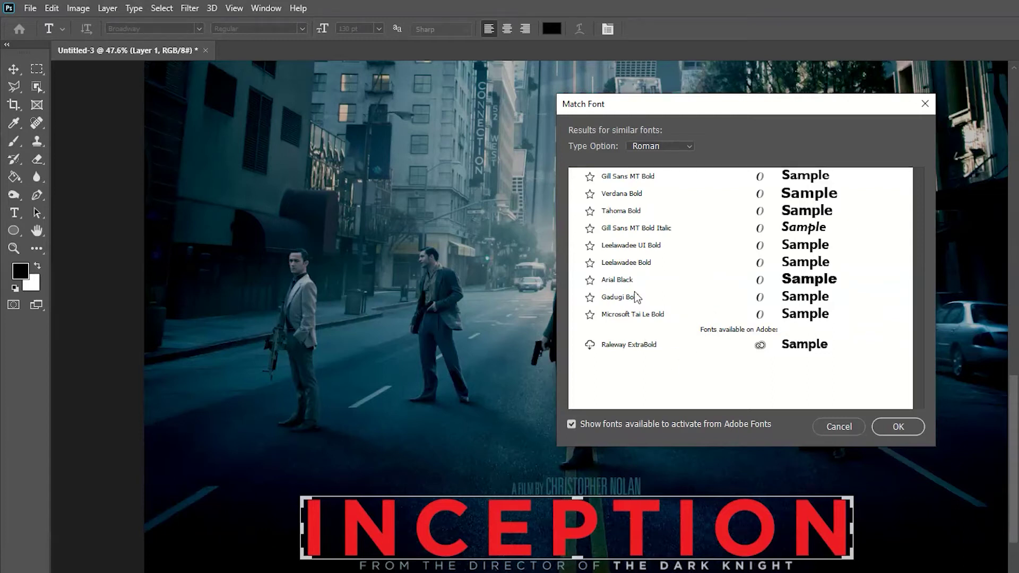
left_click(622, 284)
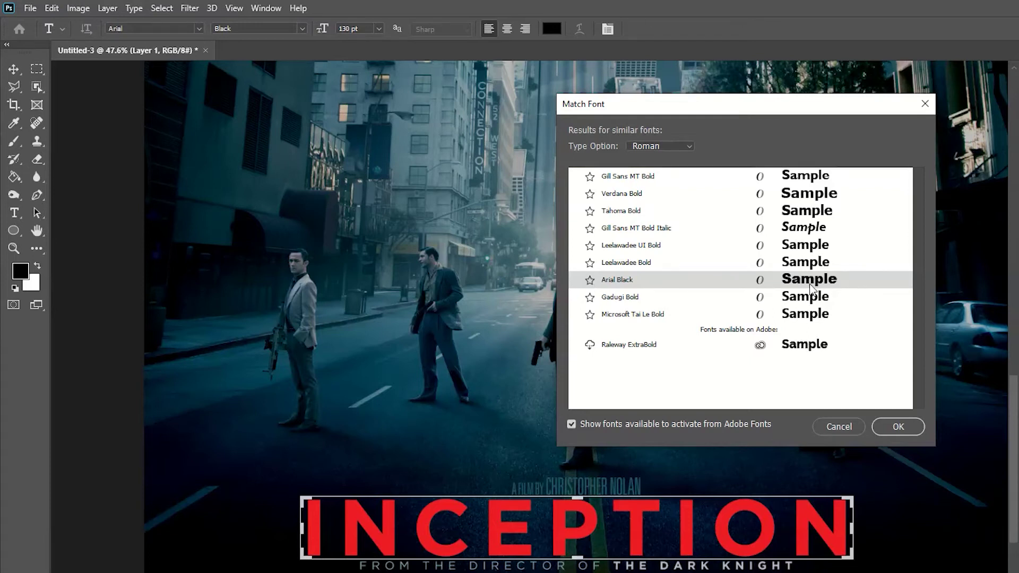
left_click(898, 427)
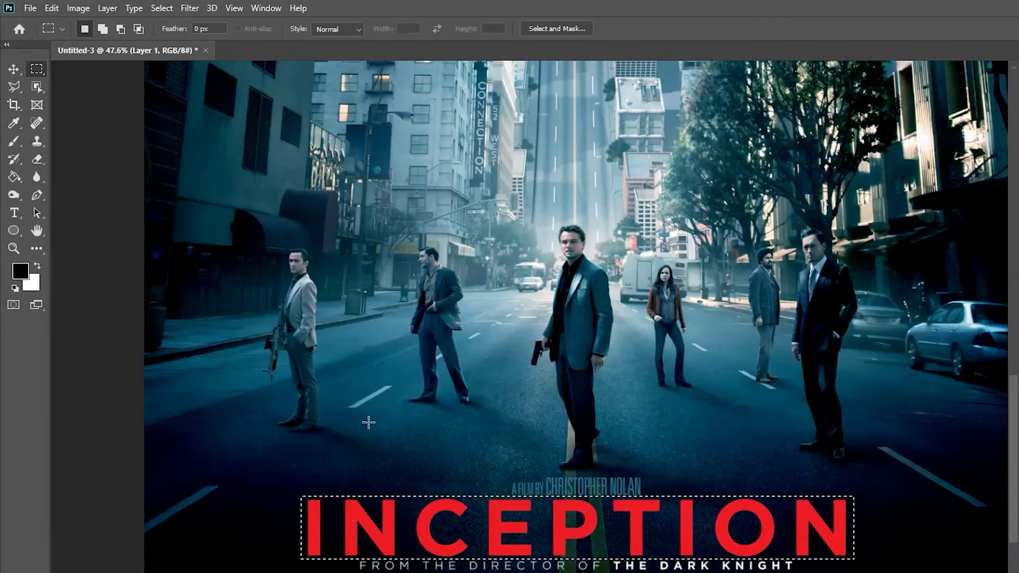
- Deselect, draw a text box above the title, sample the title's red, and type INCEPTION
left_click(313, 404)
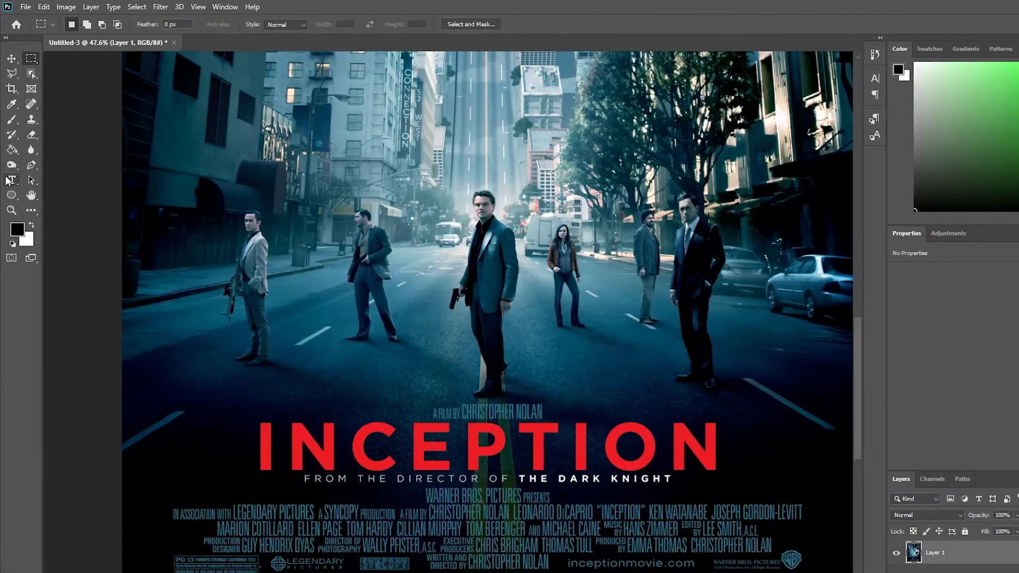
left_click(14, 213)
left_click_drag(254, 309, 723, 395)
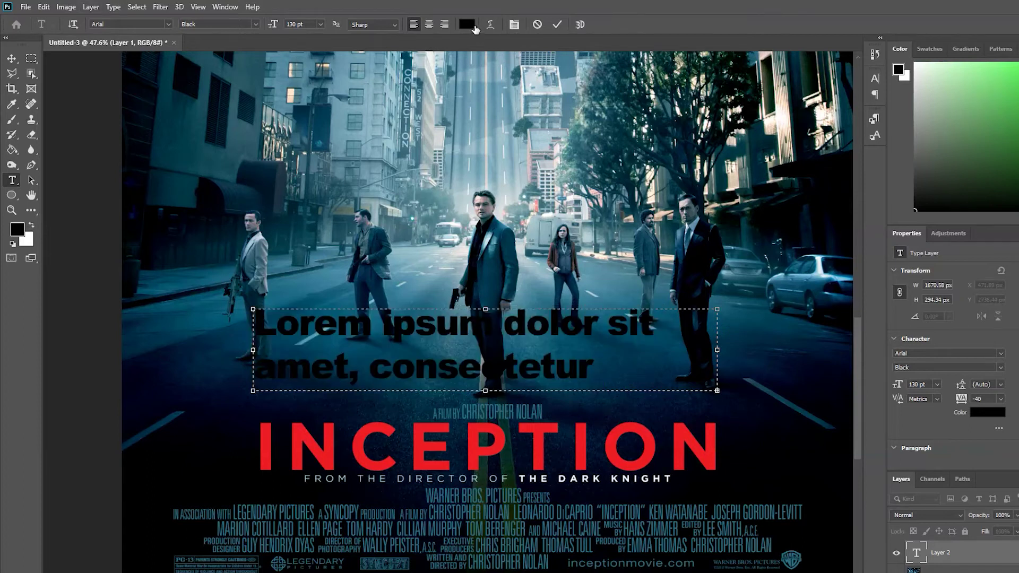
left_click(467, 24)
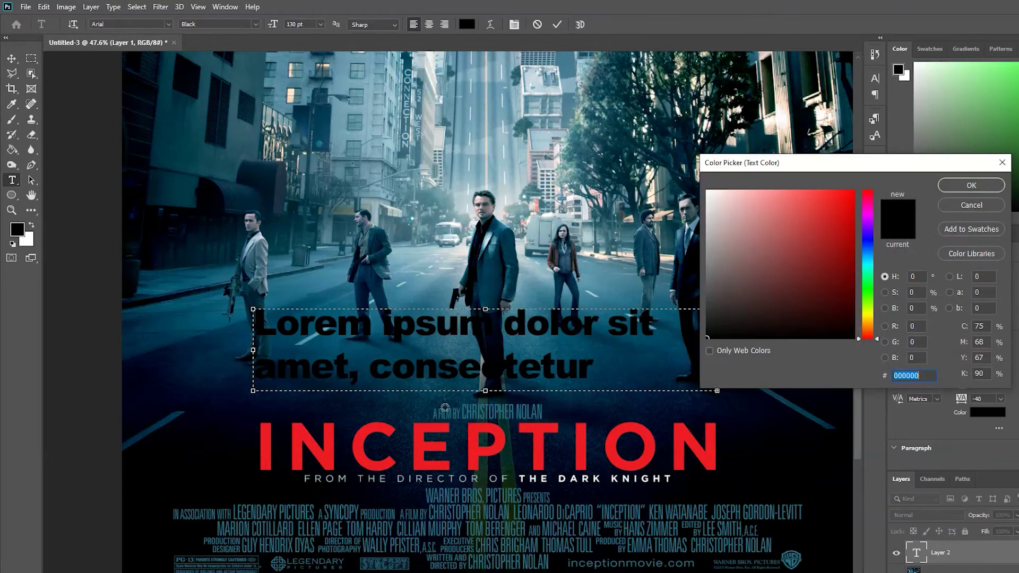
left_click(500, 454)
left_click(969, 186)
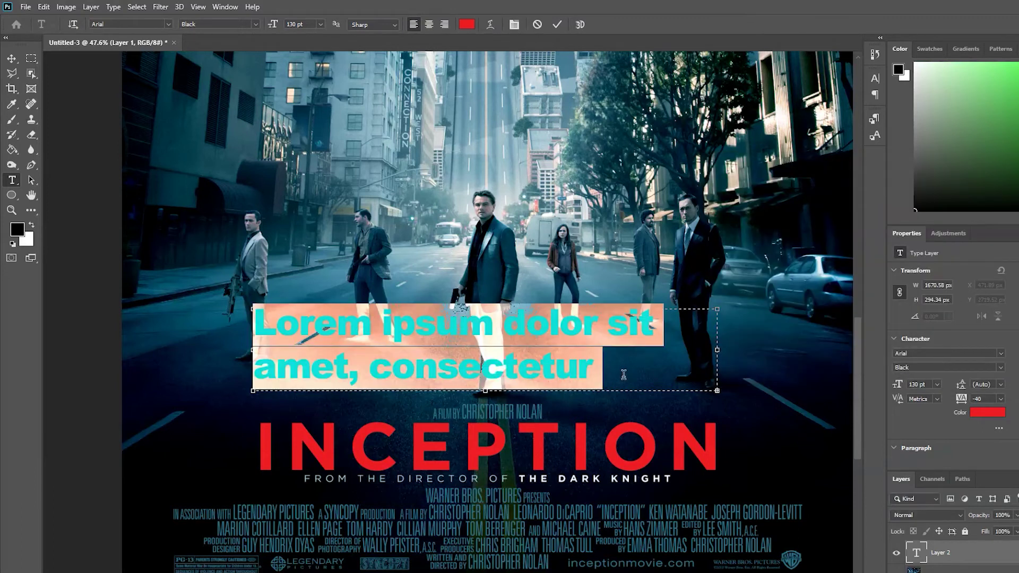
type("INCEPTION")
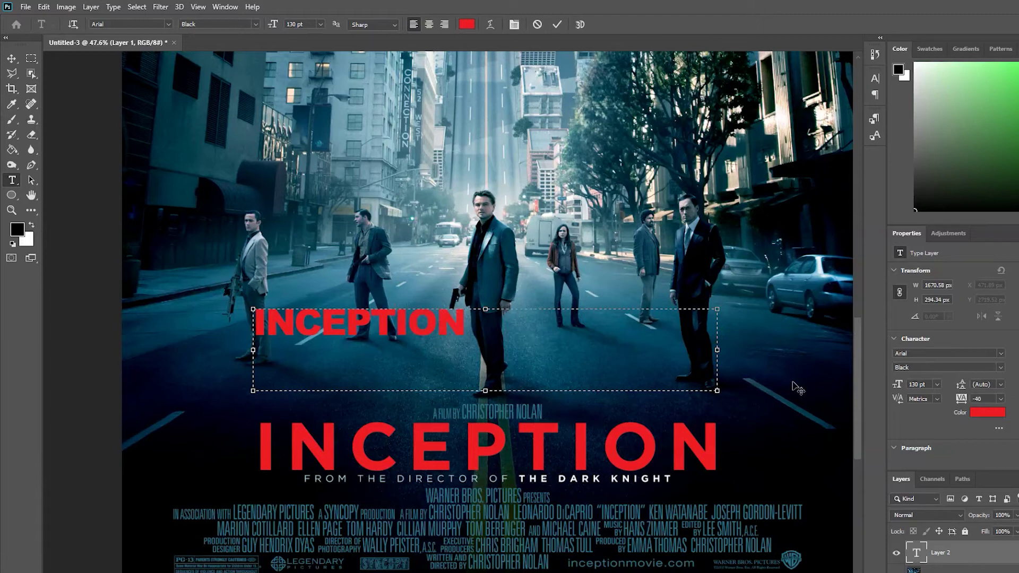
- Raise the INCEPTION text size to 230 pt, then 250 pt, and commit the text
left_click_drag(498, 329, 129, 326)
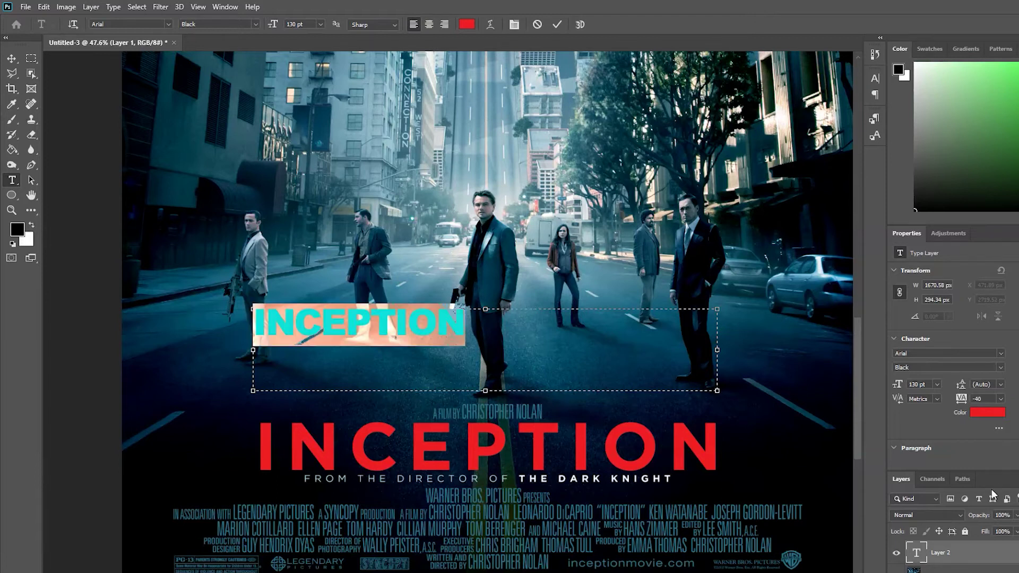
left_click(320, 24)
left_click(311, 31)
type("230")
key("Return")
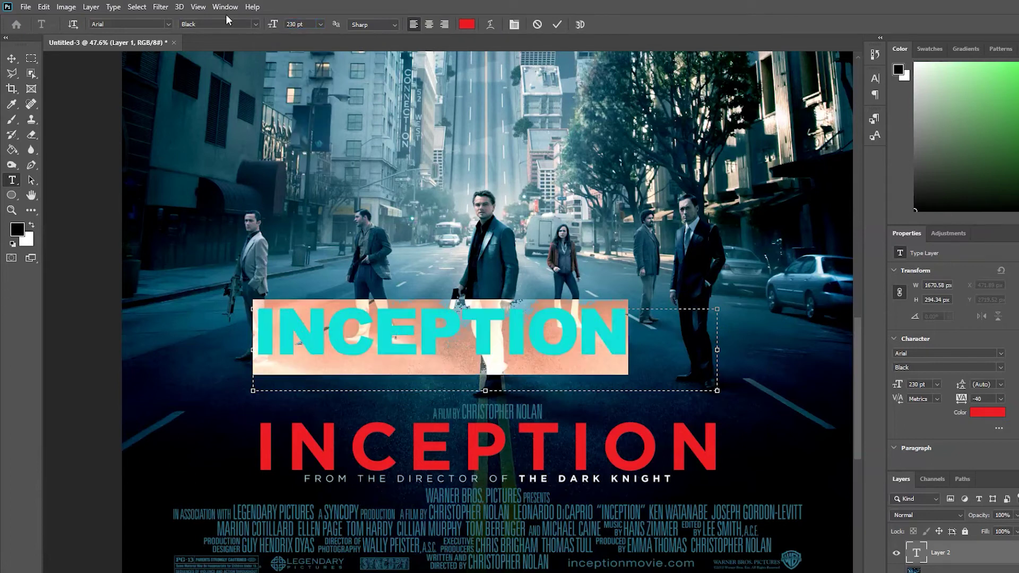
left_click(318, 29)
type("1")
key("Return")
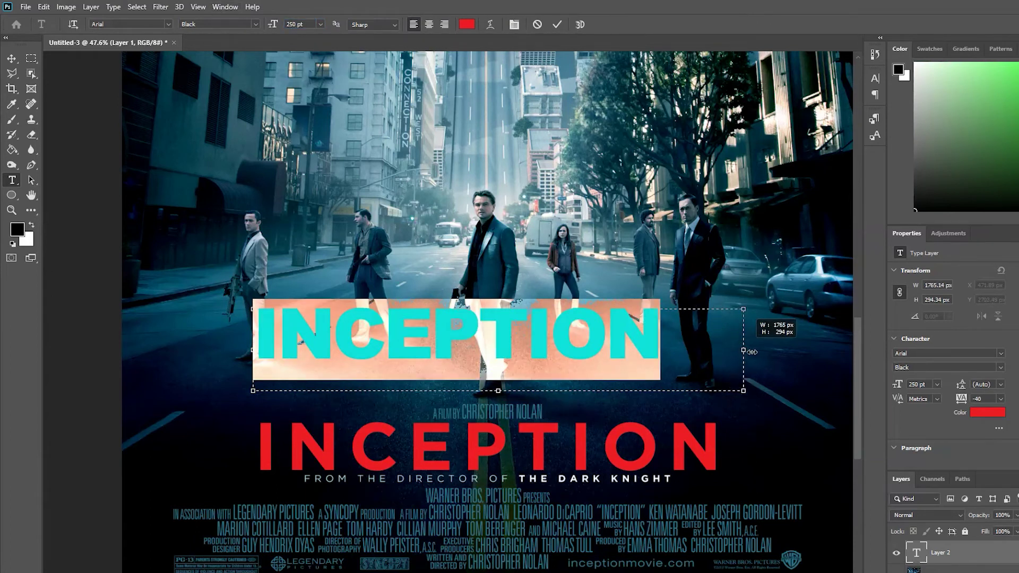
left_click(12, 58)
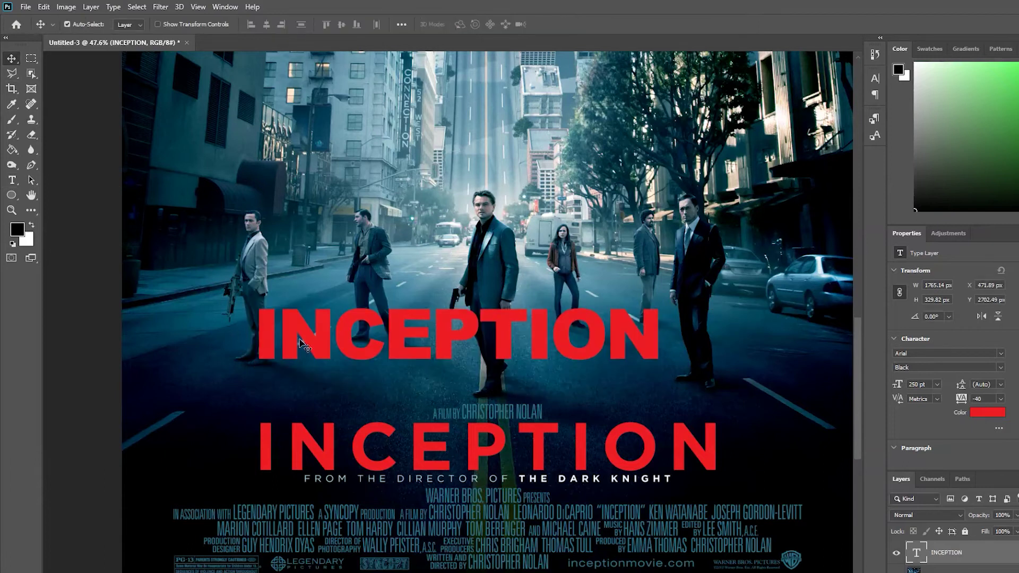
- Nudge the new title down slightly and set its tracking to 66
left_click_drag(302, 339, 312, 367)
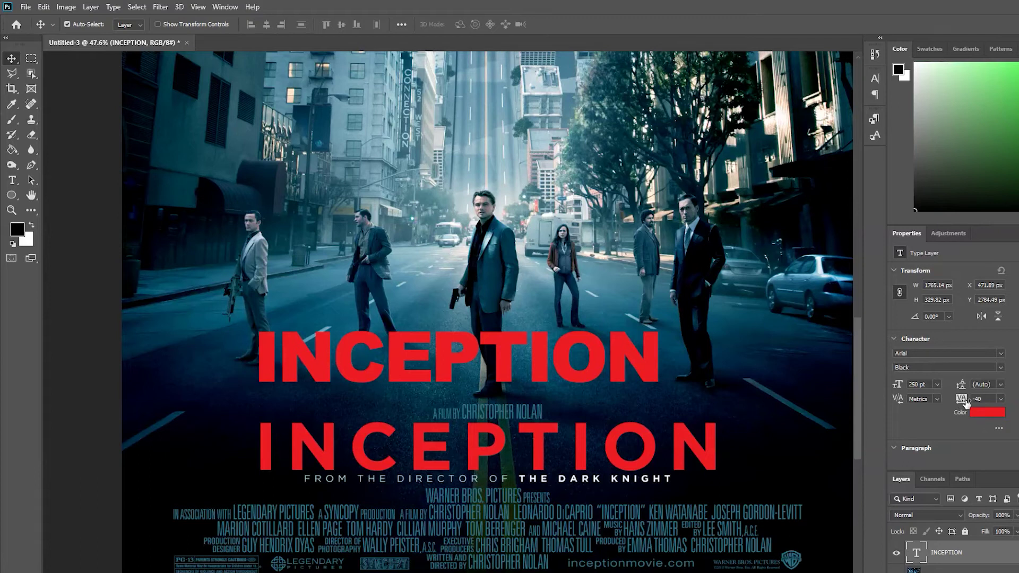
left_click_drag(965, 403, 976, 404)
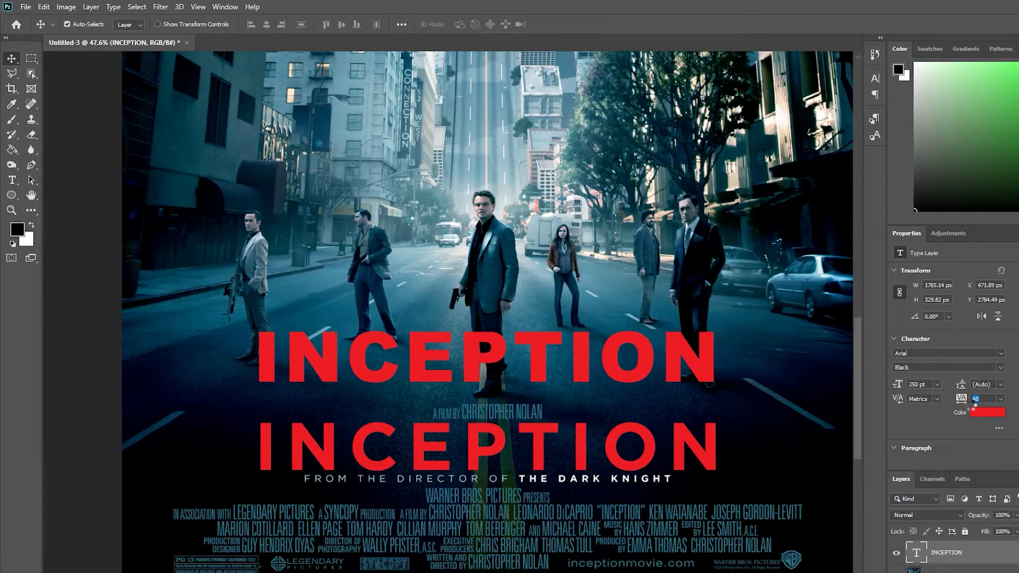
left_click_drag(974, 407, 964, 404)
mouse_move(965, 402)
left_mouse_down()
mouse_move(970, 410)
mouse_move(962, 405)
left_mouse_up()
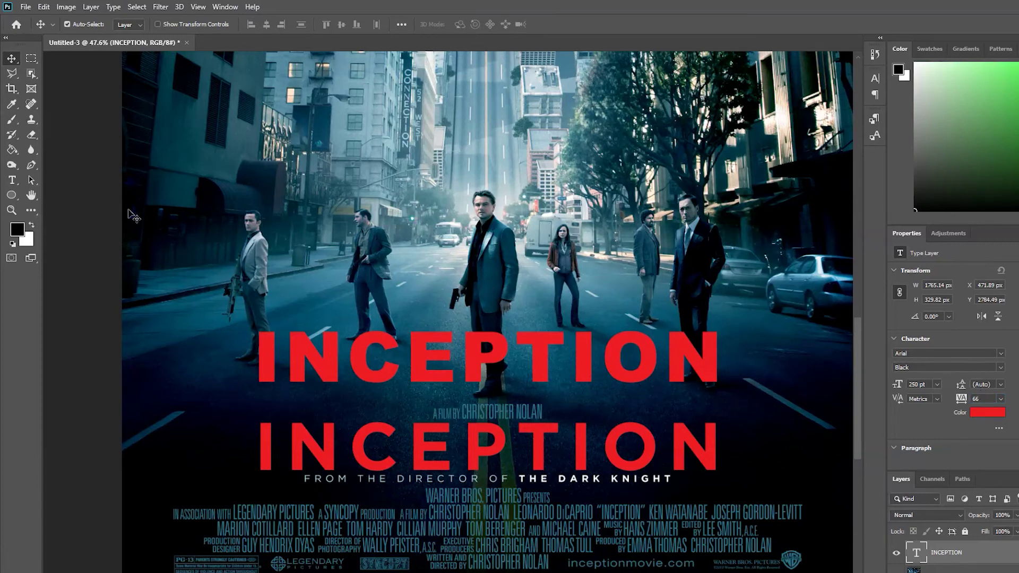
- Change the title's font style from Arial Black to Arial Bold, then nudge it right
left_click(12, 180)
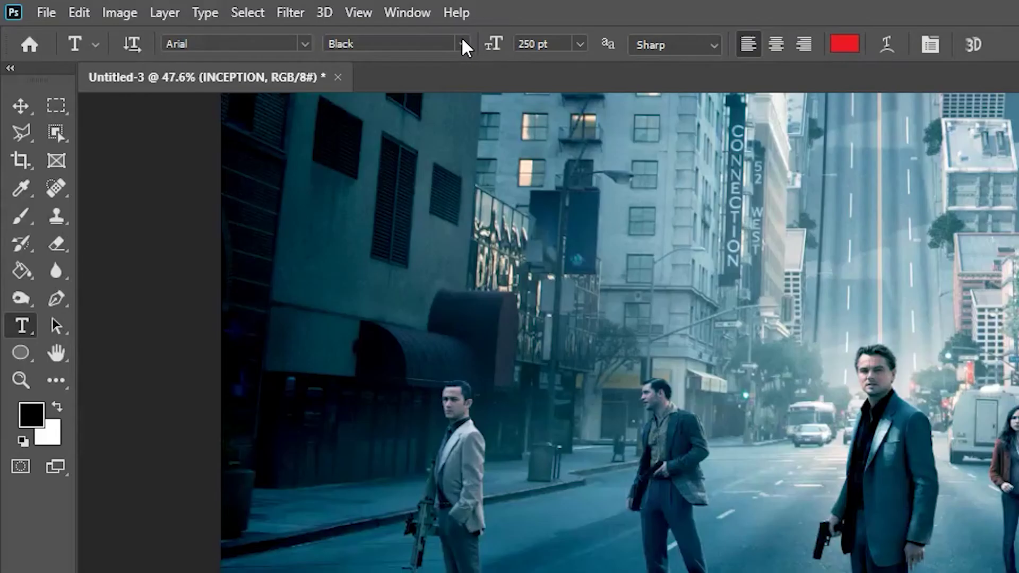
left_click(253, 24)
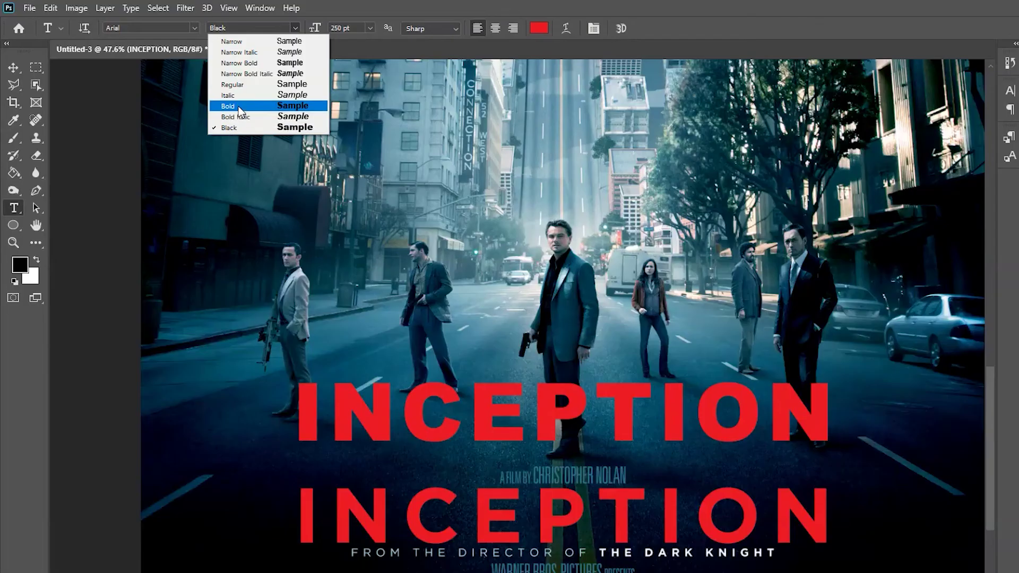
left_click(356, 166)
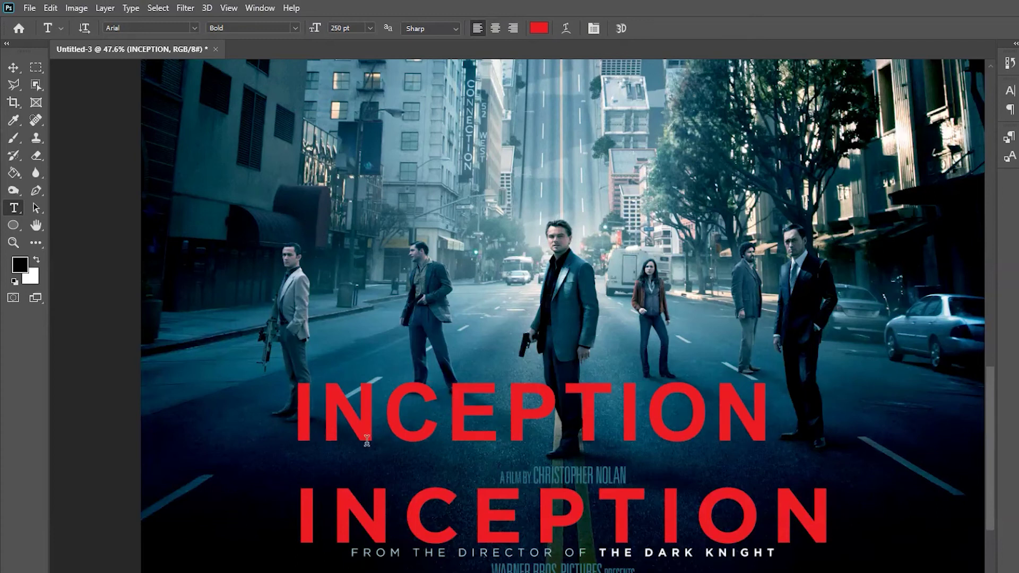
left_click(13, 67)
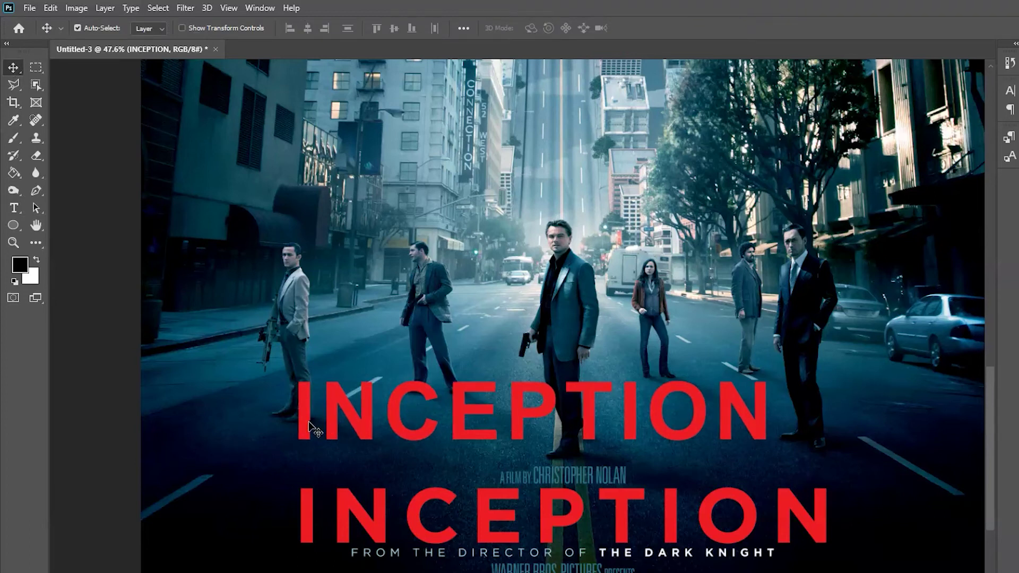
left_click_drag(313, 422, 317, 423)
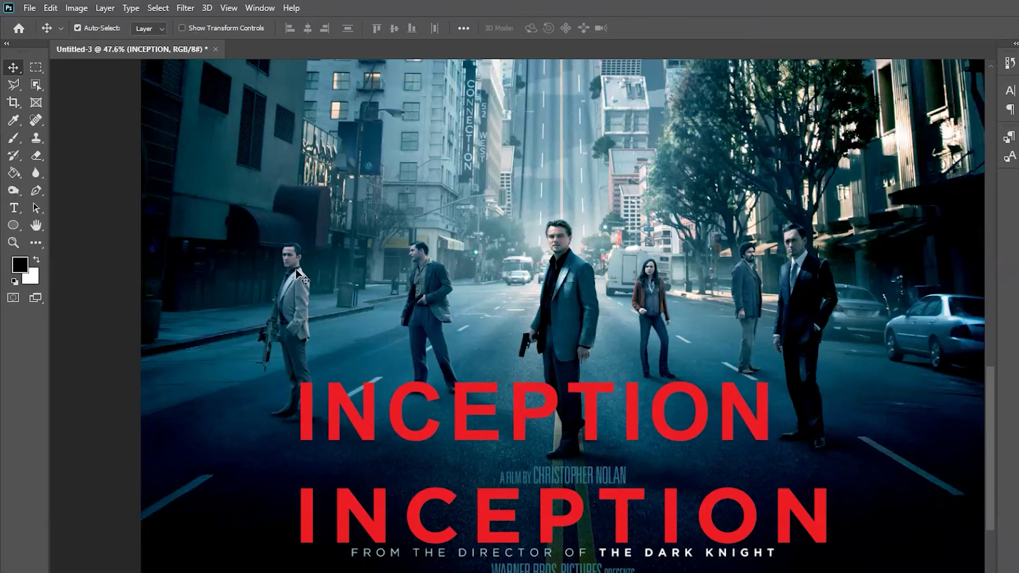
- Scale the INCEPTION title up to about 112% with Edit > Transform > Scale
left_click(50, 7)
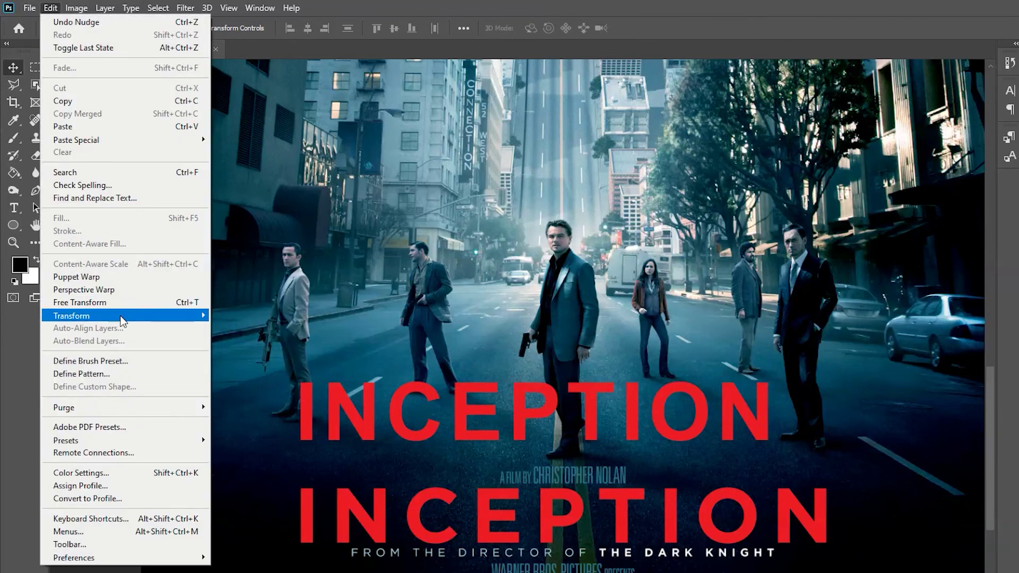
mouse_move(122, 321)
left_click(250, 335)
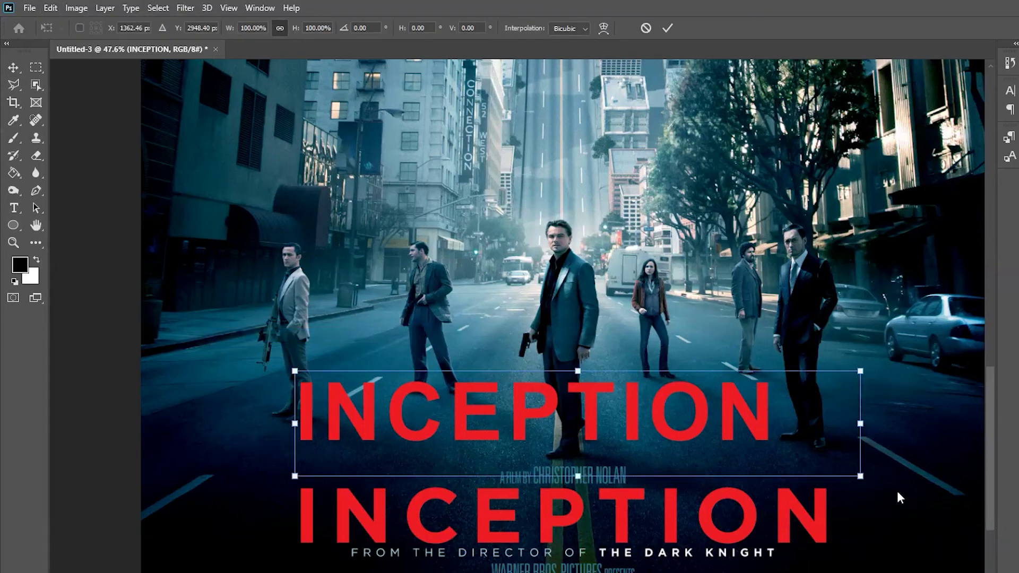
left_click_drag(863, 480, 931, 500)
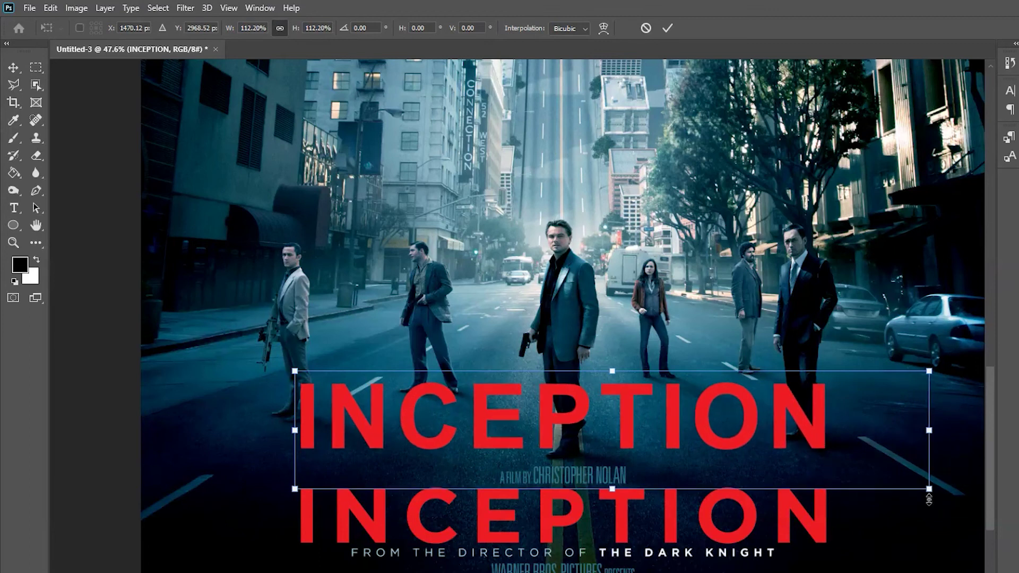
key("Return")
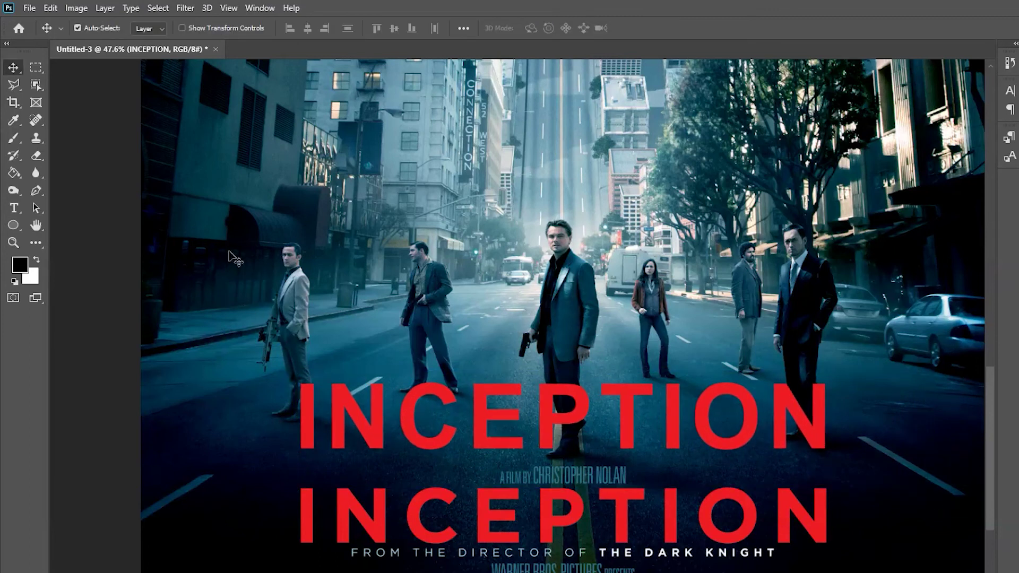
left_click(56, 7)
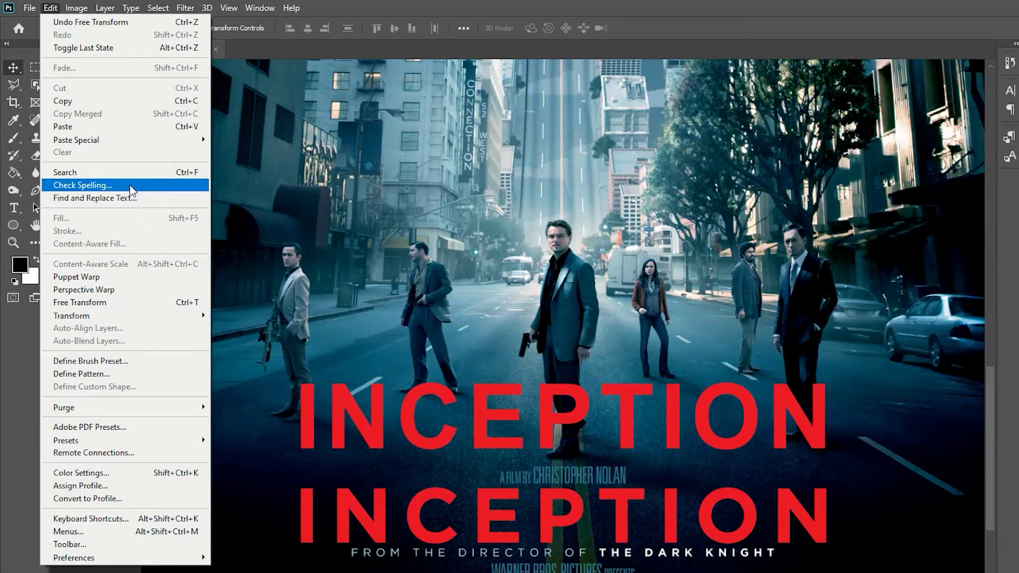
- Free Transform the title to about 85% height, roughly 1974 × 315 px, and apply it
left_click(119, 302)
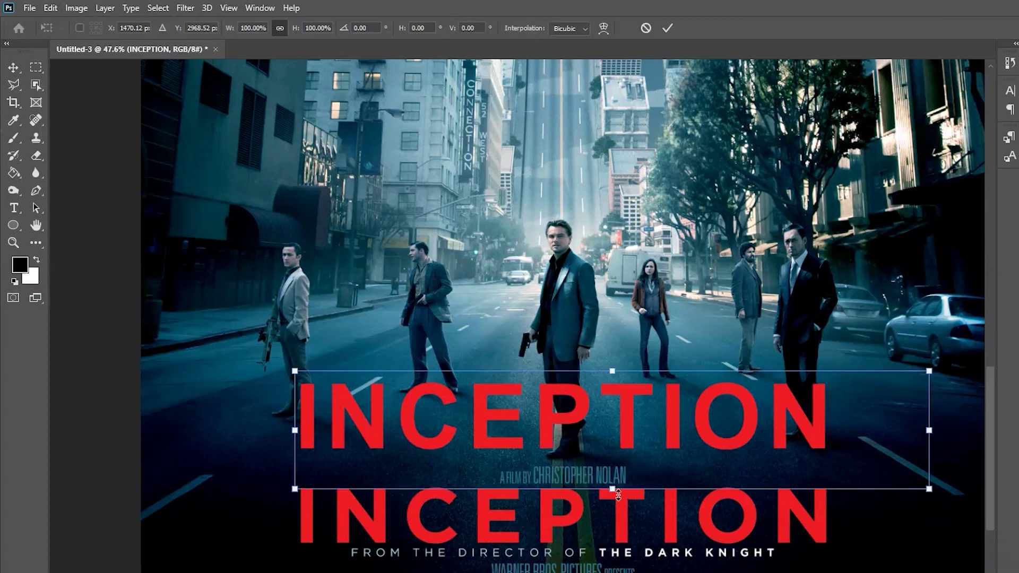
left_click_drag(617, 495, 618, 481)
right_click(618, 482)
key("Escape")
left_click_drag(620, 481, 620, 476)
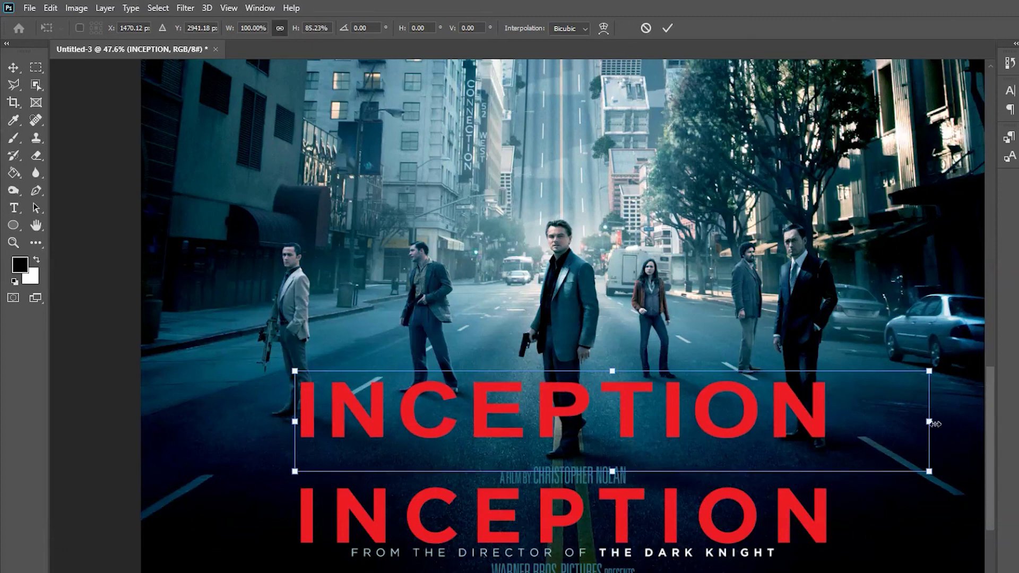
left_click_drag(933, 425, 931, 424)
key("Return")
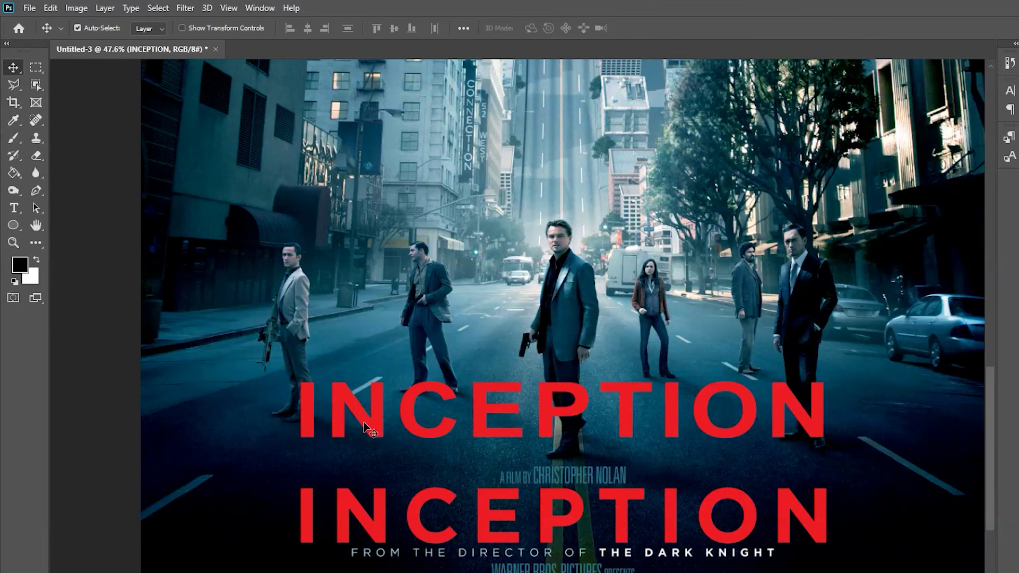